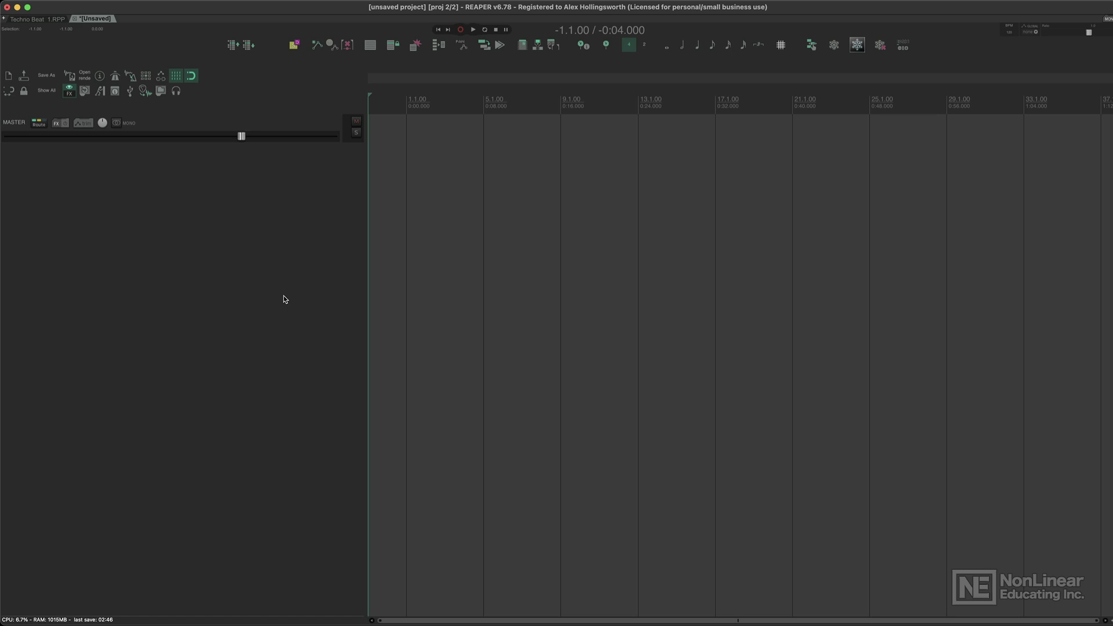
Insert three new empty tracks in the unsaved project
key("super+t")
key("super+t")
key("super+t")
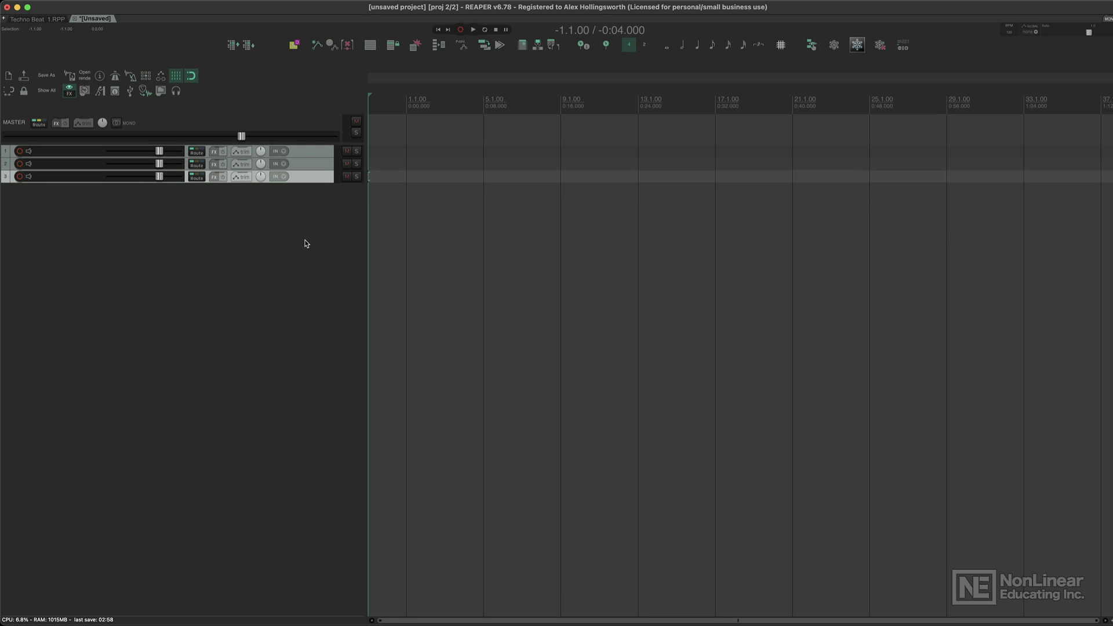
Select all the tracks and delete them
left_click(318, 163)
key("super+a")
key("Delete")
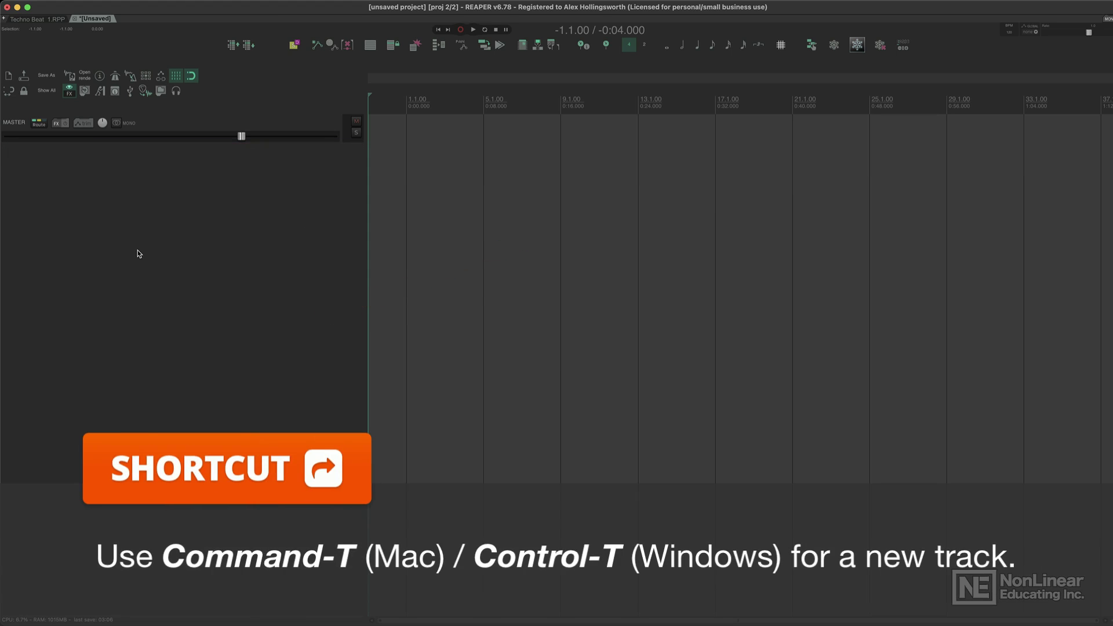
Insert two new empty tracks below the master track
key("super+t")
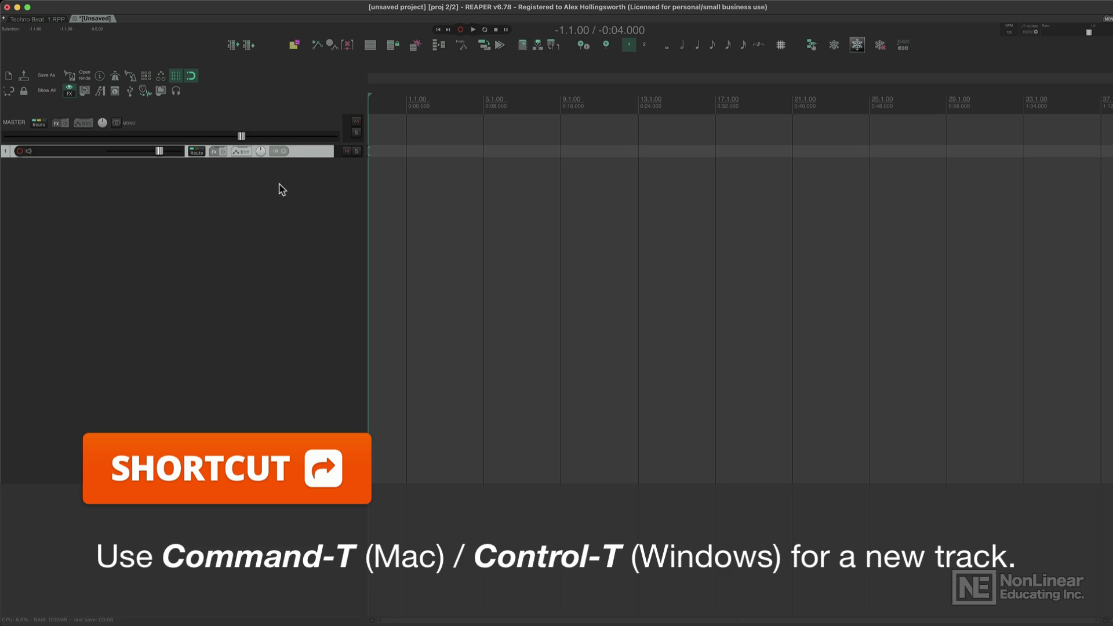
right_click(162, 216)
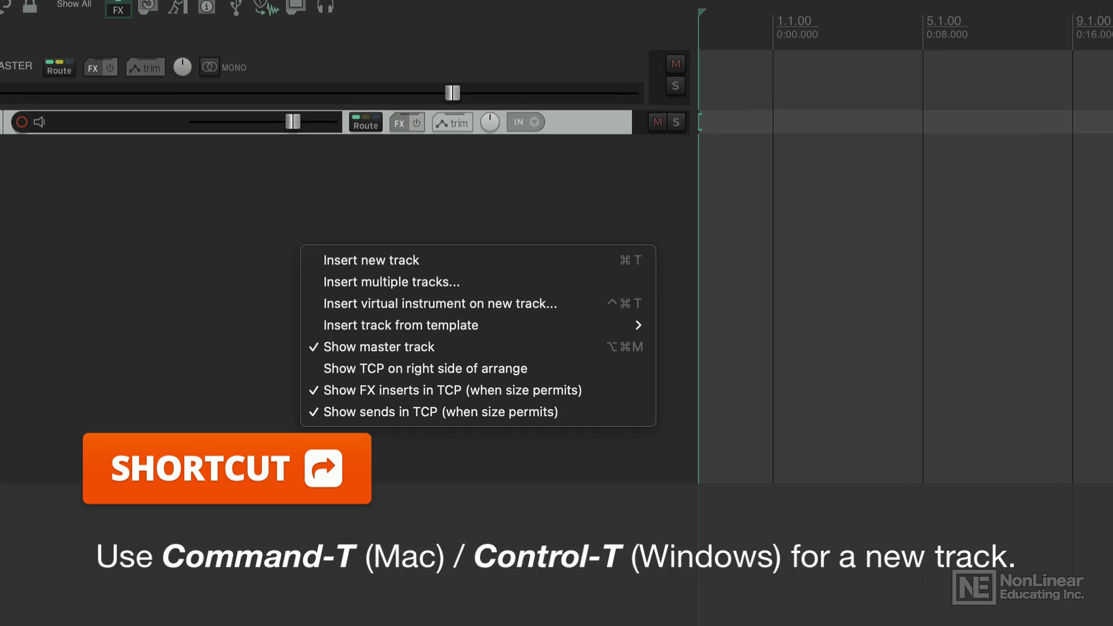
left_click(441, 262)
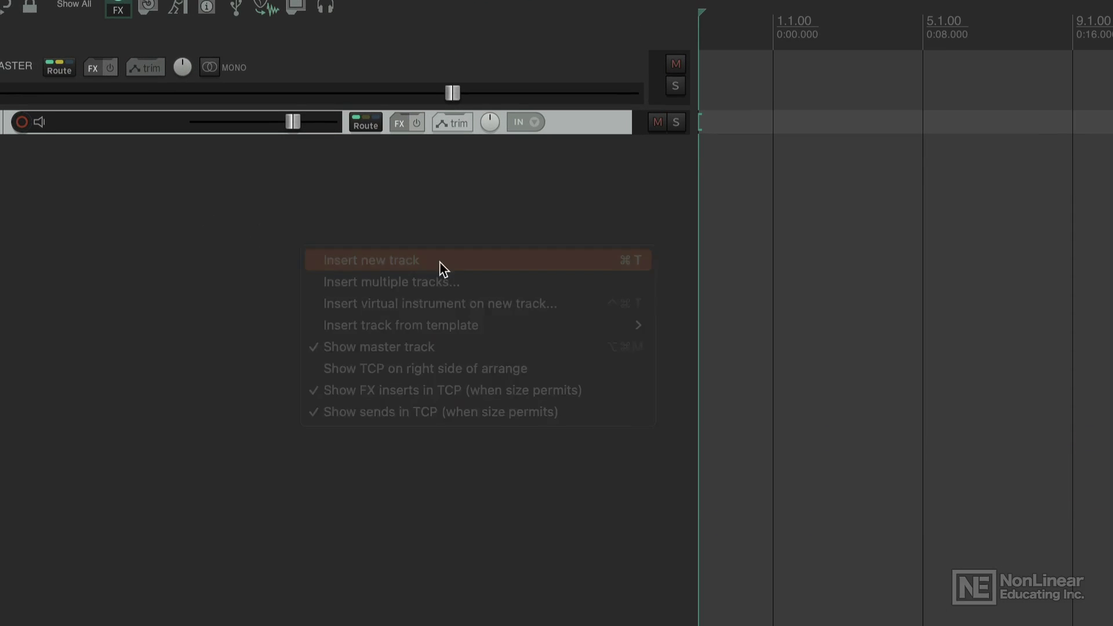
Insert 10 tracks at once, named Drums, after the last touched track
right_click(260, 294)
left_click(407, 332)
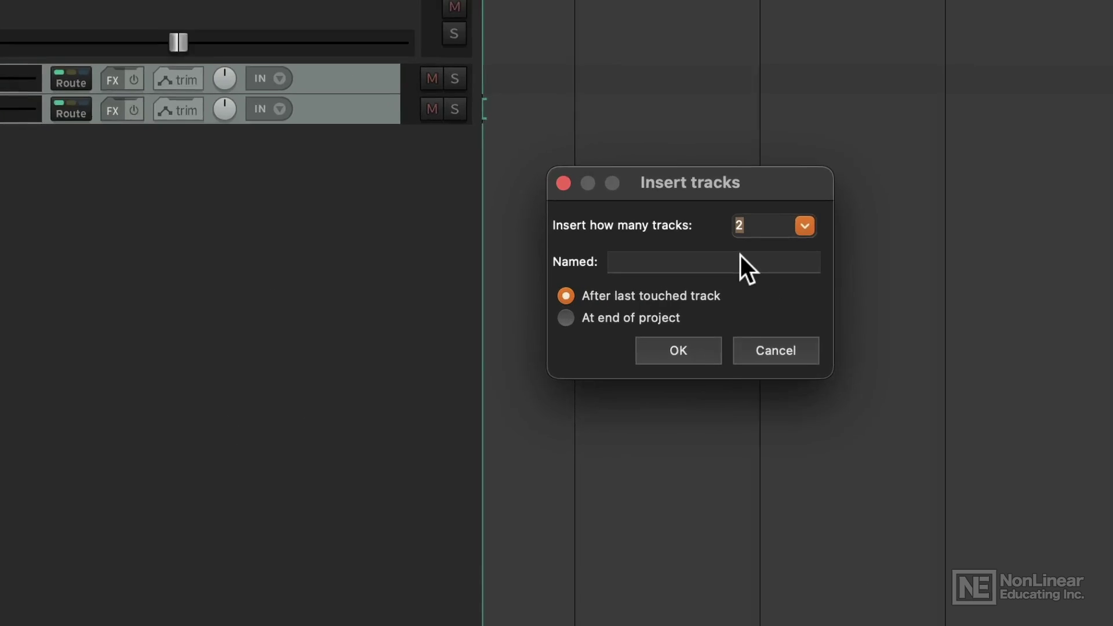
type("10")
key("Tab")
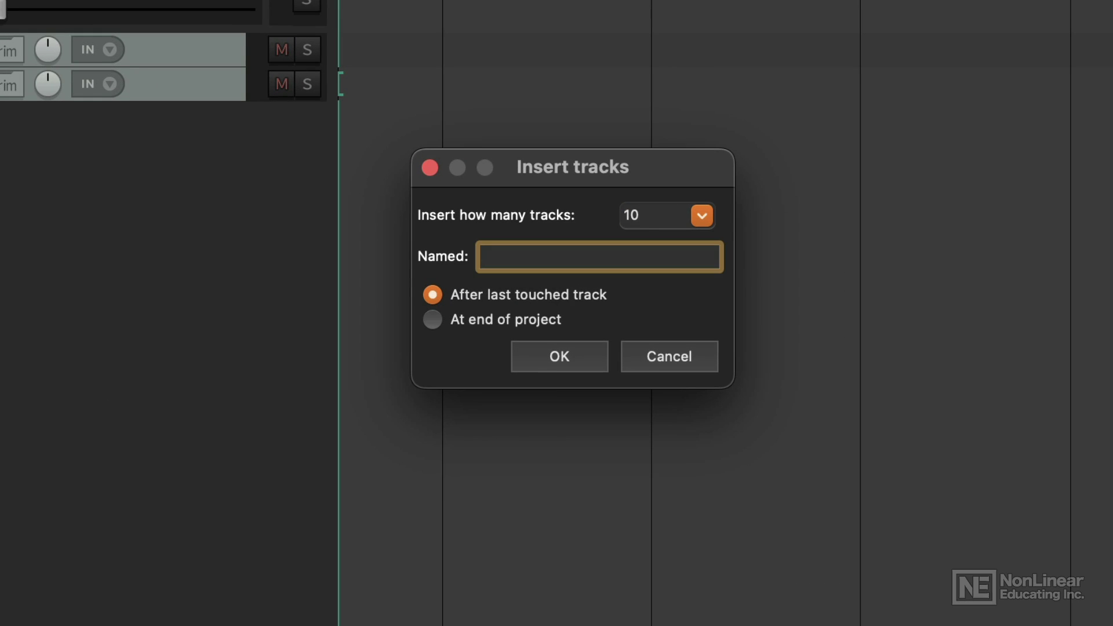
type("Drums")
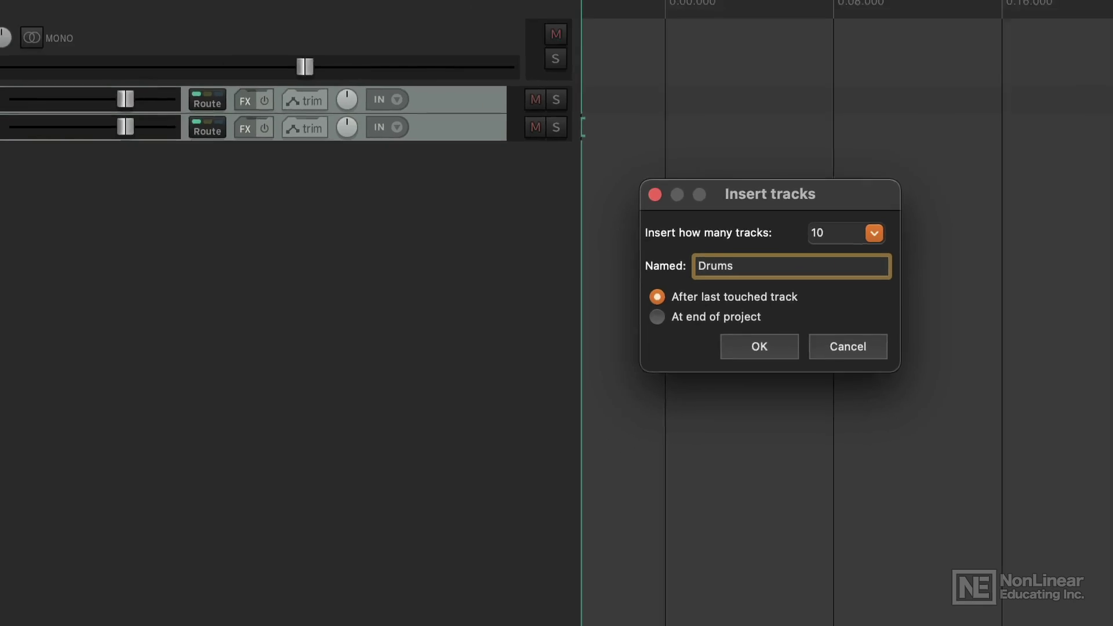
key("Return")
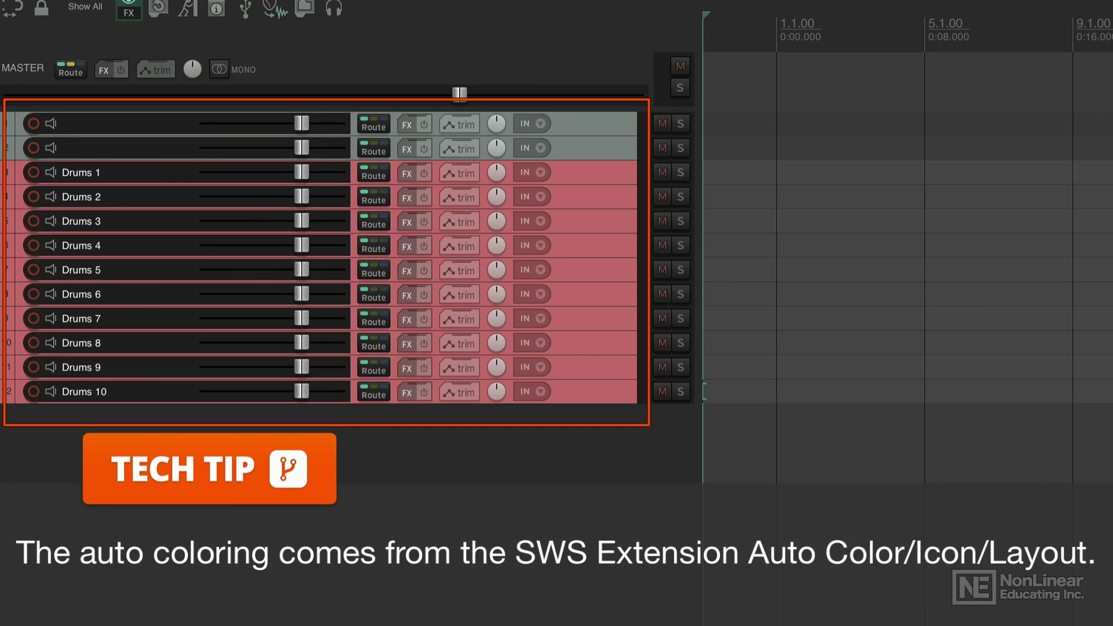
Delete the two remaining unnamed tracks, leaving only the master track
left_click(588, 125)
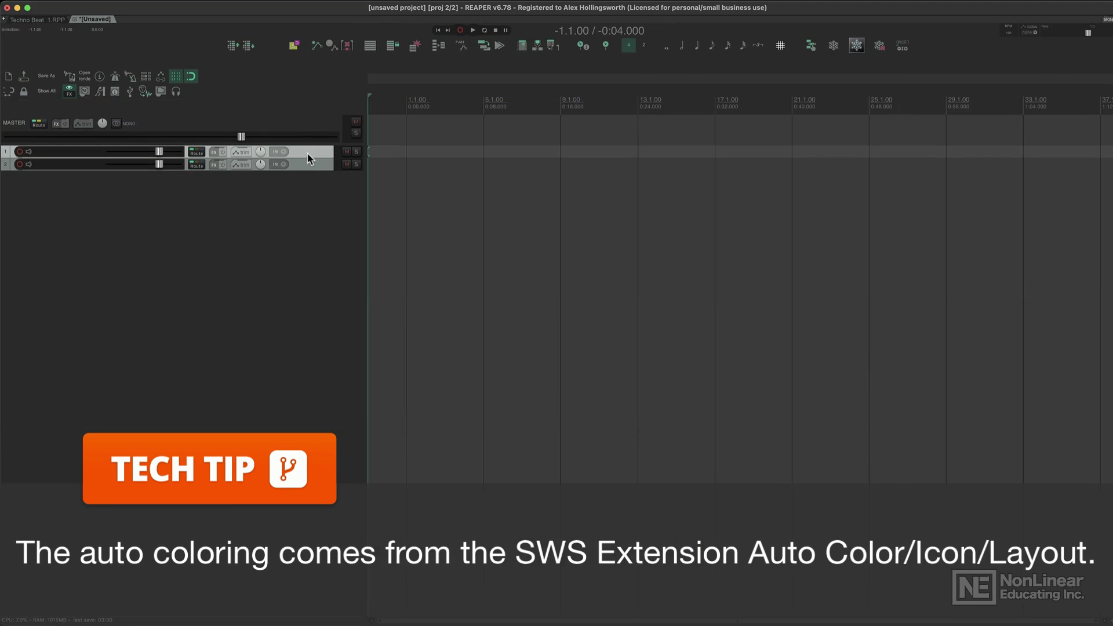
left_click(591, 145, "shift")
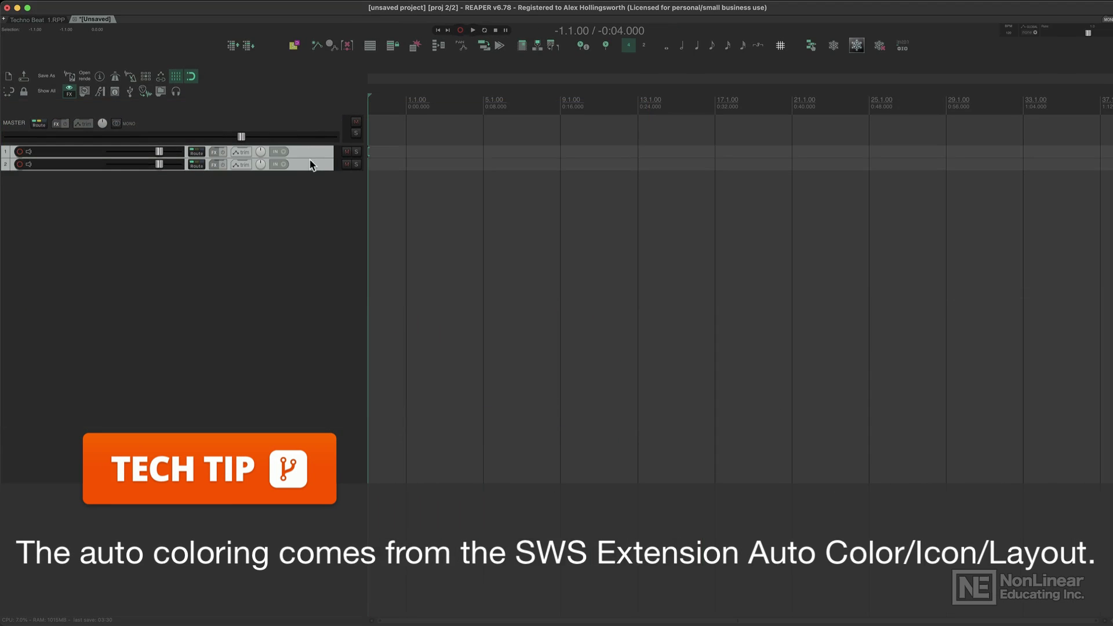
key("Delete")
Insert nine new empty tracks below the master track
key("super+t")
key("super+t")
key("super+t")
key("super+t")
key("super+t")
key("super+t")
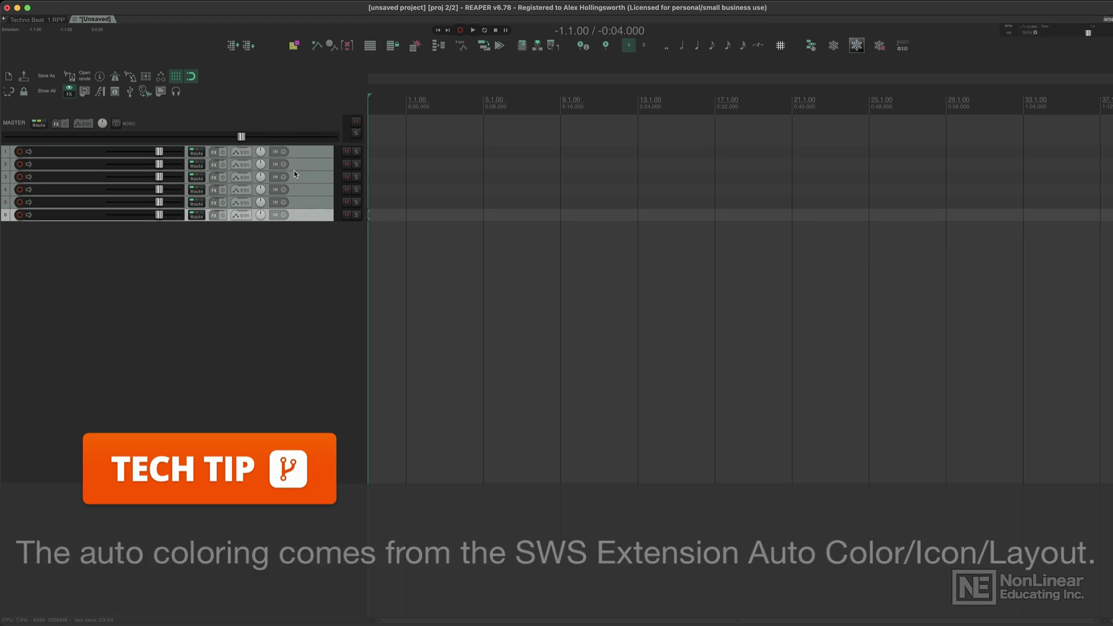
left_click(304, 283)
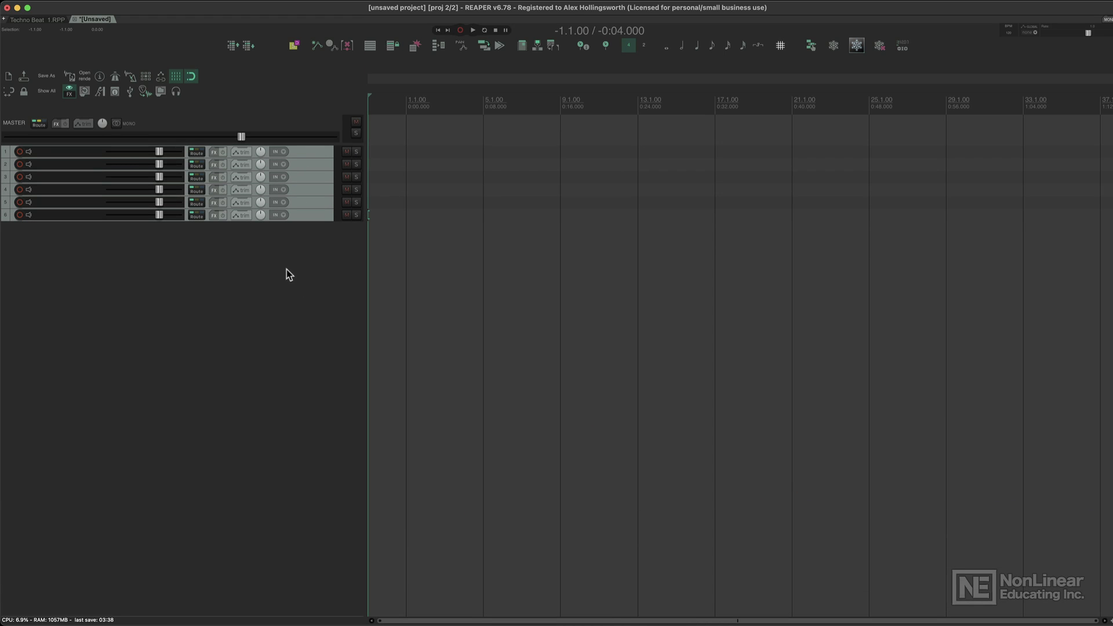
key("super+t")
key("super+t")
key("super+t")
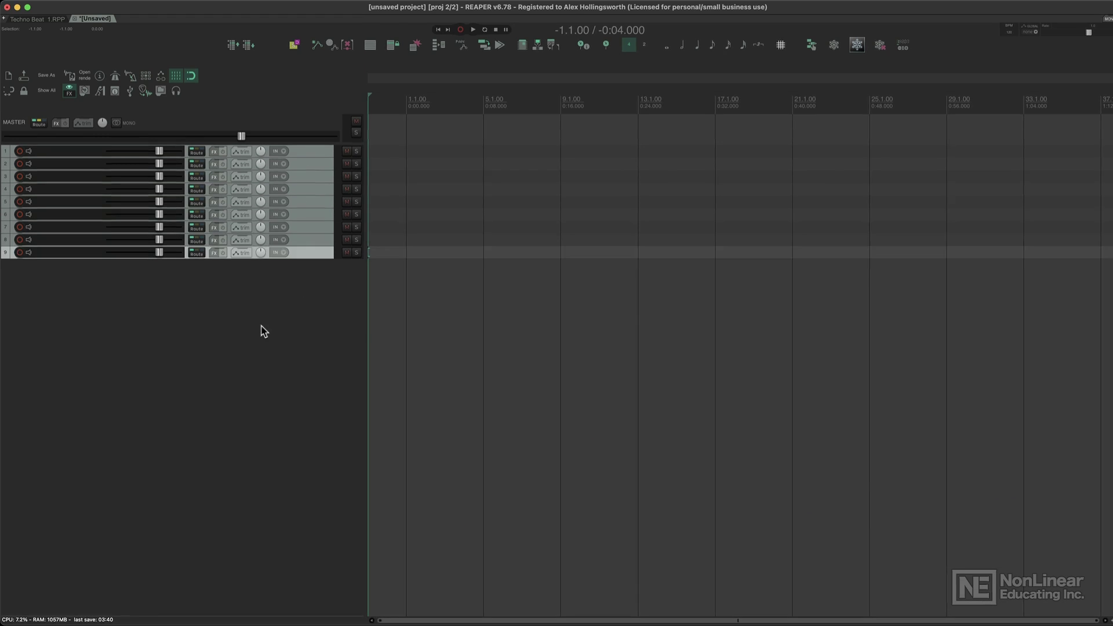
Enlarge the track heights and nest tracks 2 through 9 in a folder under track 1
key("grave")
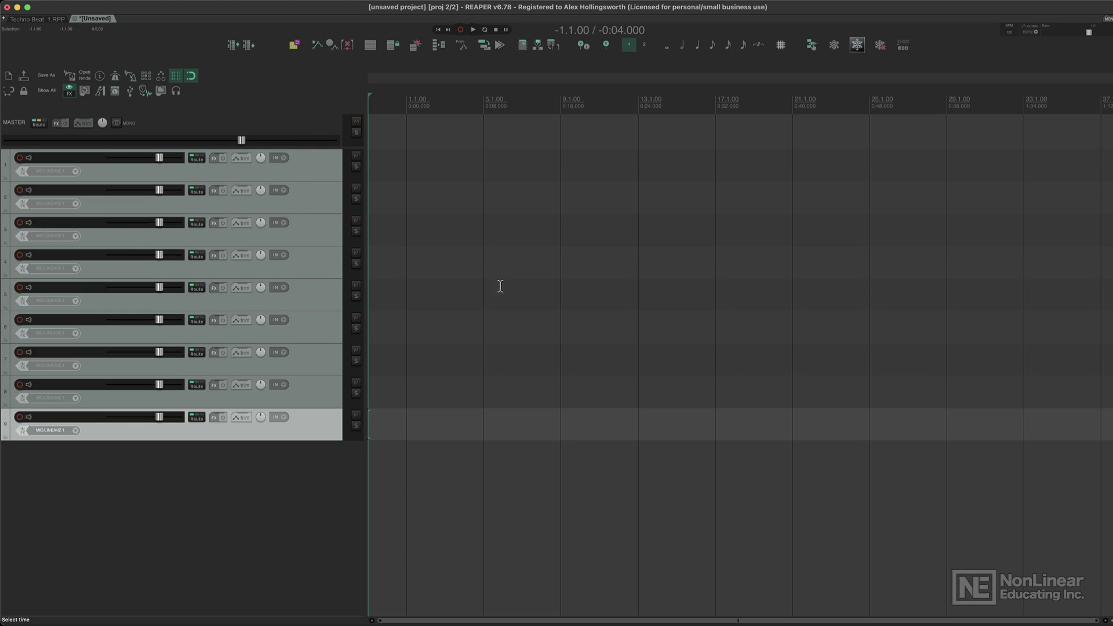
left_click(318, 197, "shift")
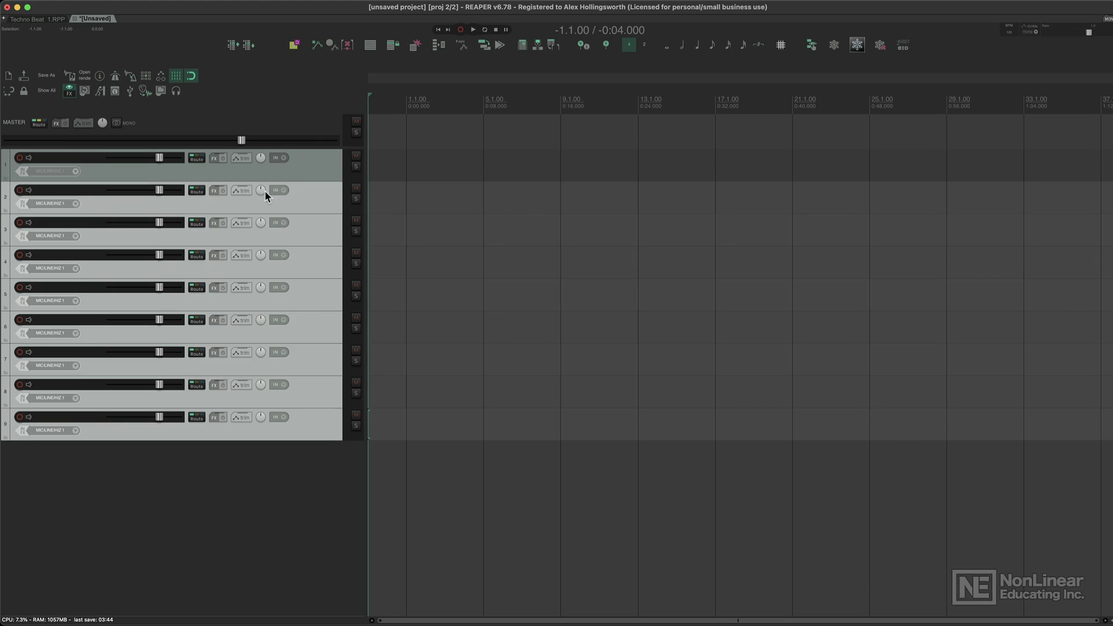
left_click_drag(310, 192, 309, 179)
left_click_drag(356, 147, 380, 82)
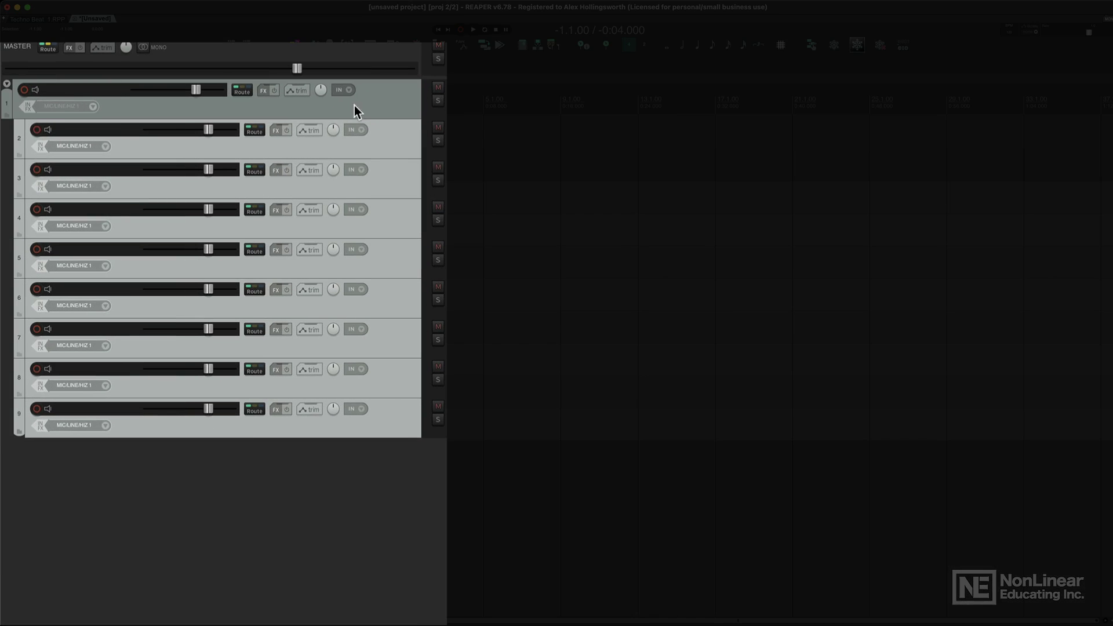
Move tracks 2 through 9 back out of the folder under track 1
left_click(372, 104)
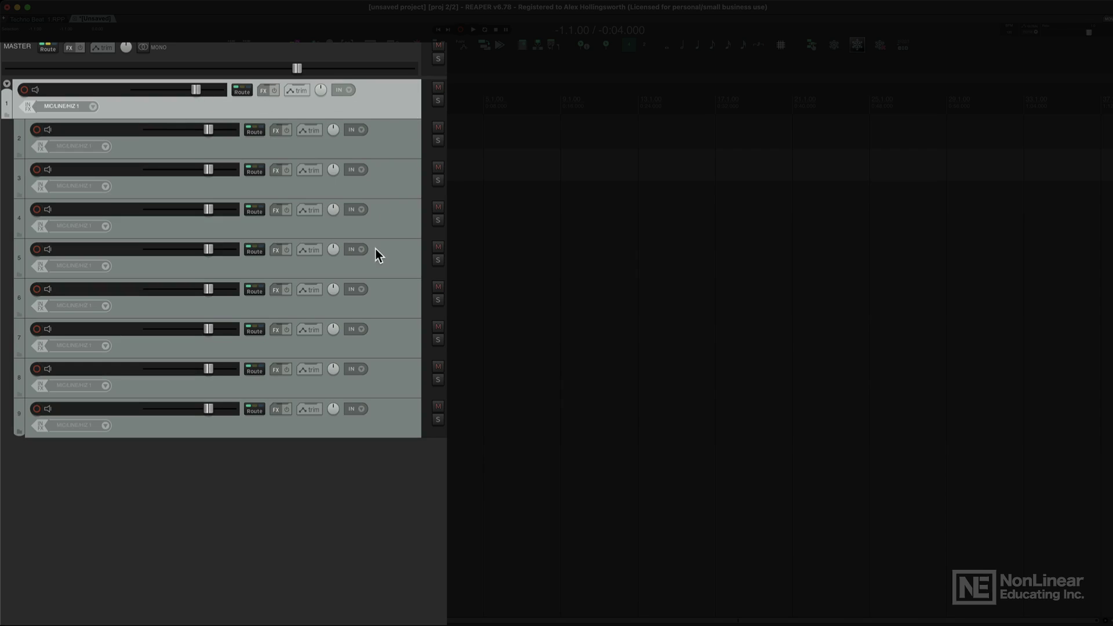
left_click(403, 145)
left_click(388, 414, "shift")
left_click_drag(388, 414, 381, 449)
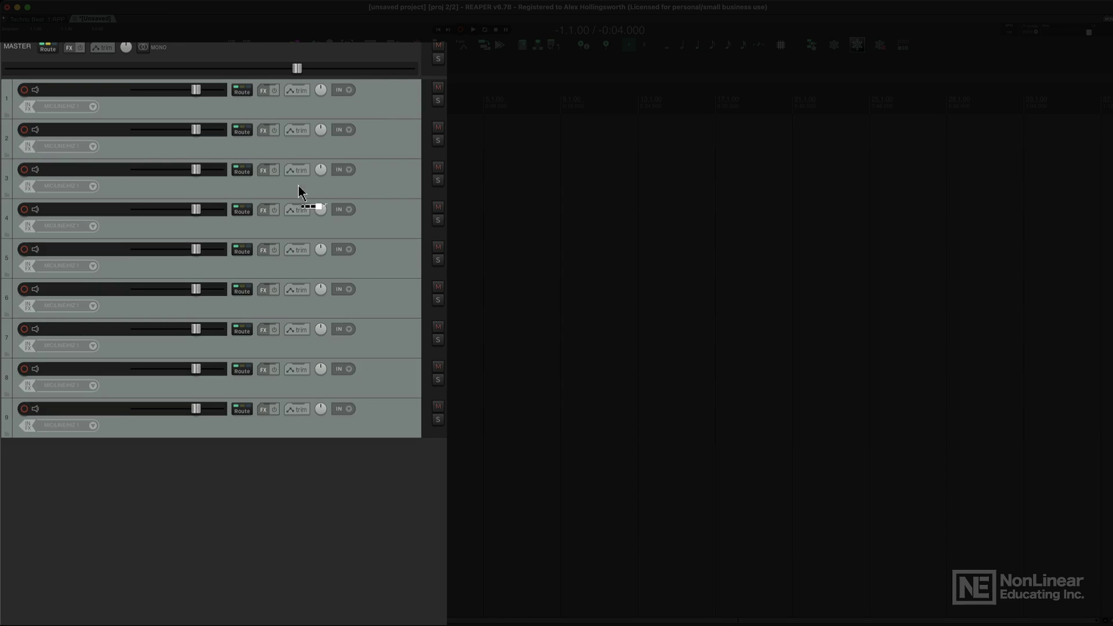
Create a send from track 1 to track 9 and name track 9 Reverb
left_click_drag(298, 185, 243, 412)
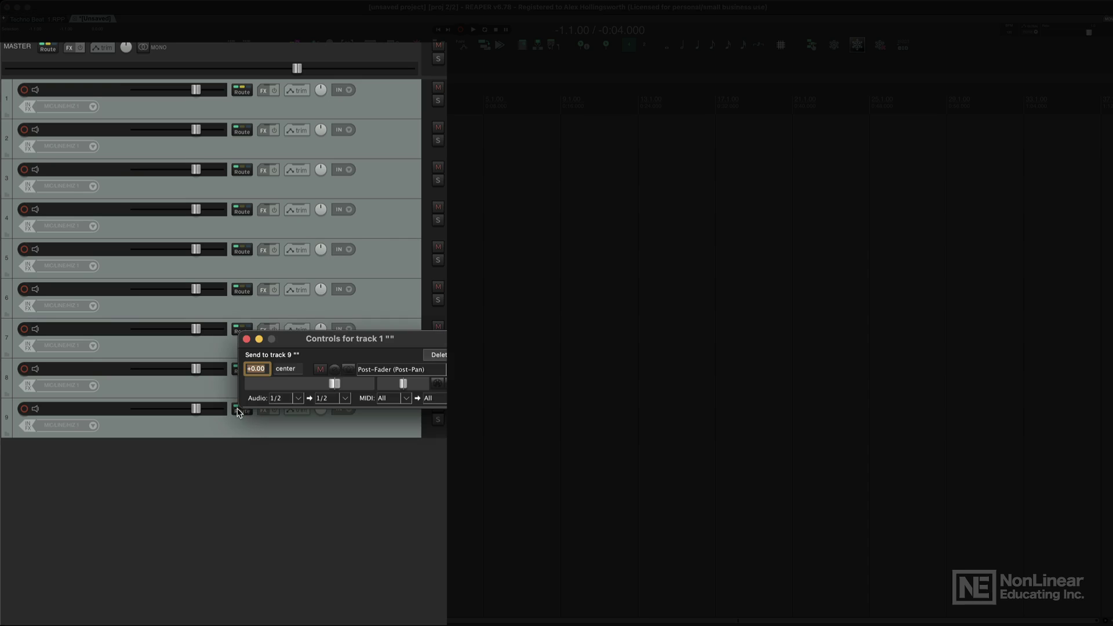
left_click(251, 435)
key("F2")
type("Rever")
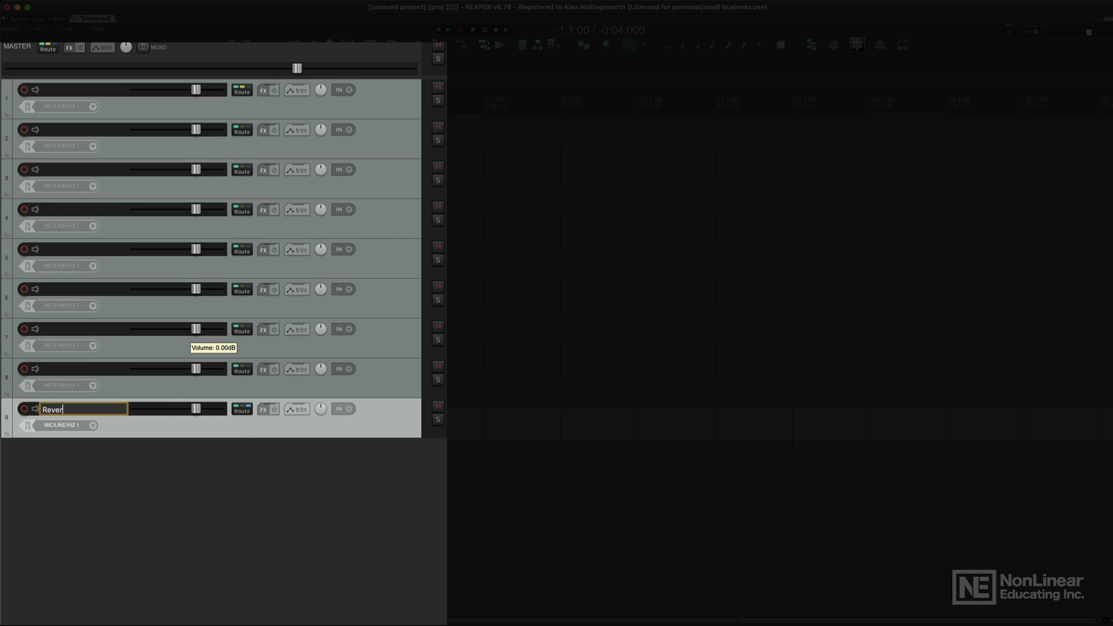
type("b")
key("Return")
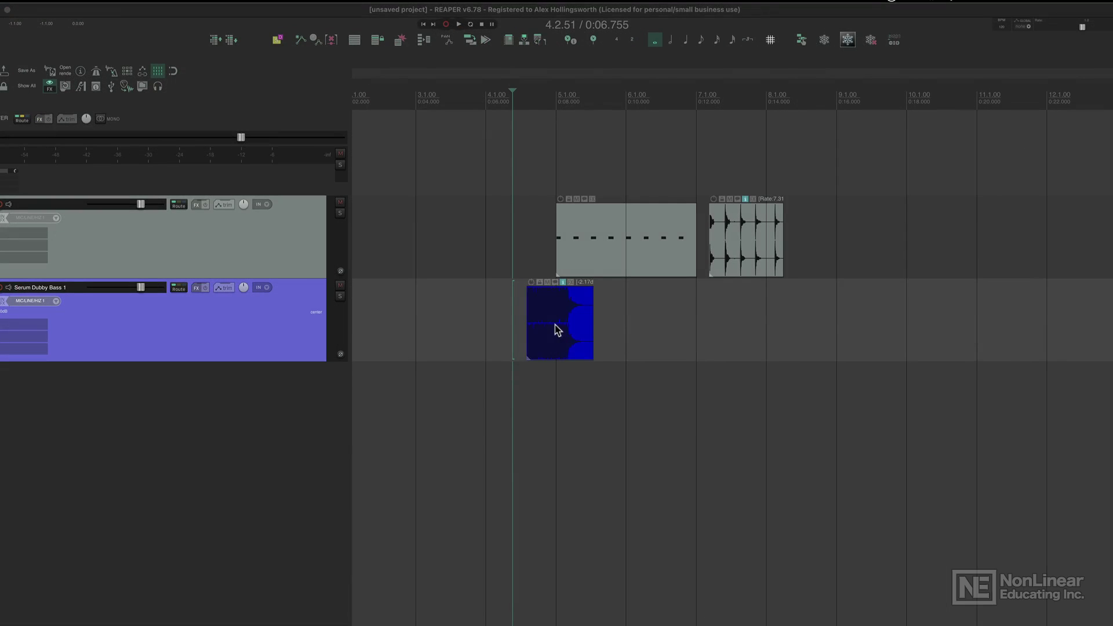
Move the Serum Dubby Bass audio item earlier on the timeline and up toward the unnamed track above
scroll(594, 284, "up", 5)
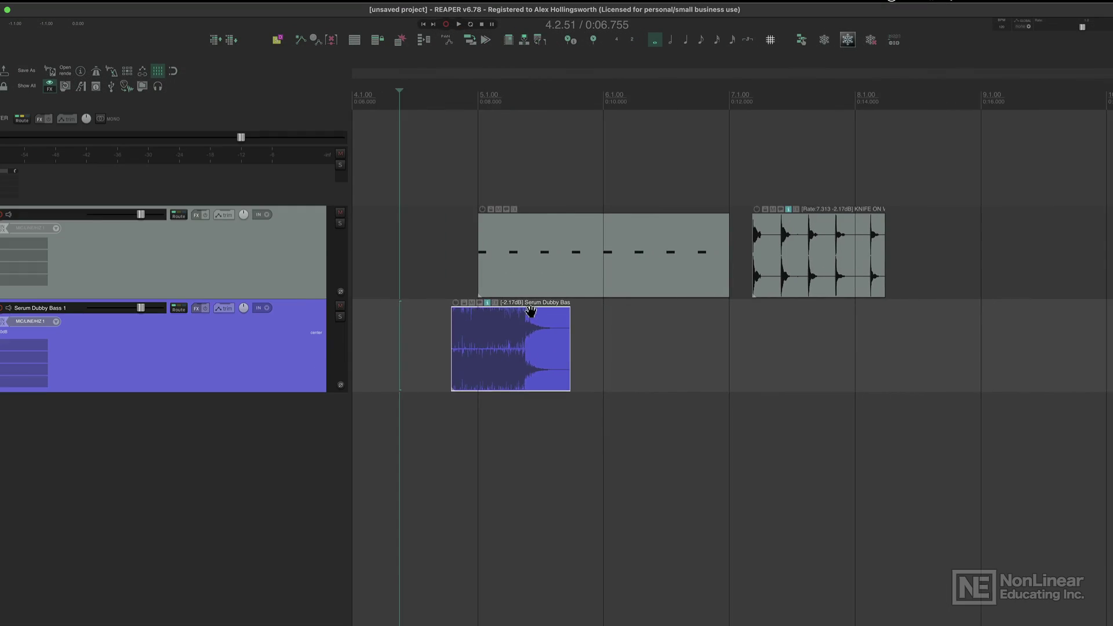
left_click_drag(497, 371, 481, 381)
left_click_drag(495, 379, 421, 293)
scroll(580, 290, "left", 2)
left_click_drag(686, 288, 684, 286)
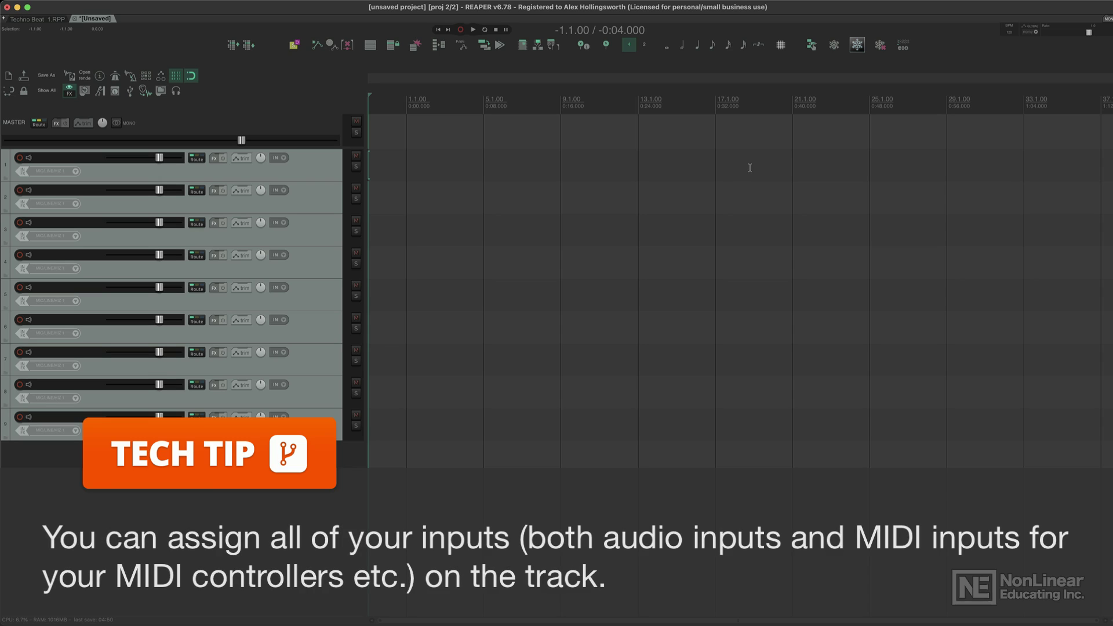
Start inserting a virtual instrument on a new track and filter the plugin list for "surge xt"
scroll(554, 295, "down", 5)
scroll(555, 296, "down", 5)
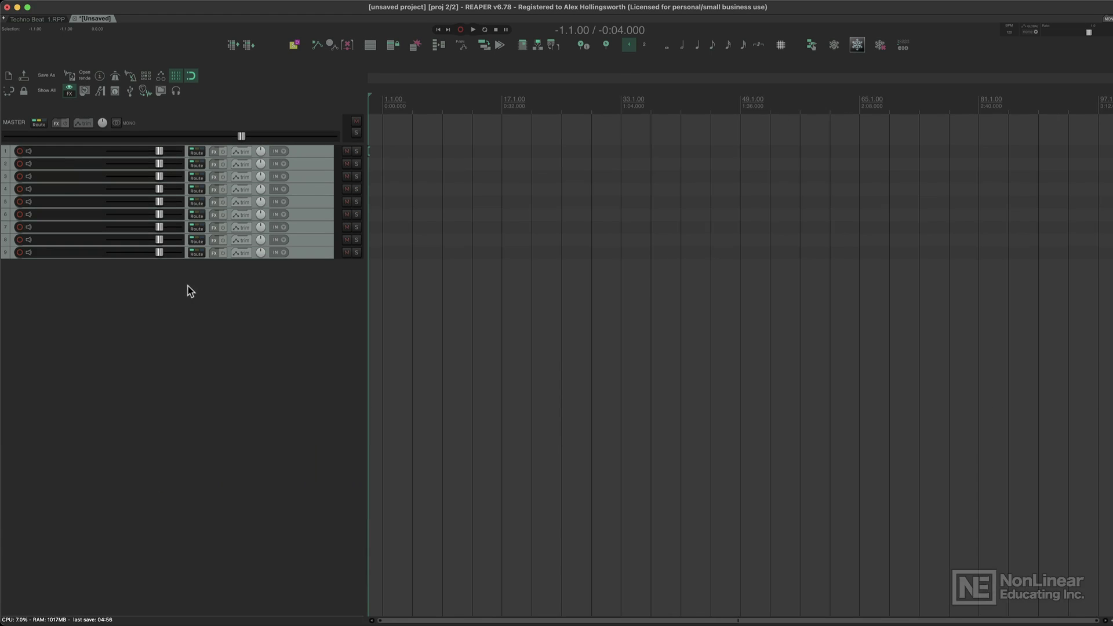
right_click(186, 289)
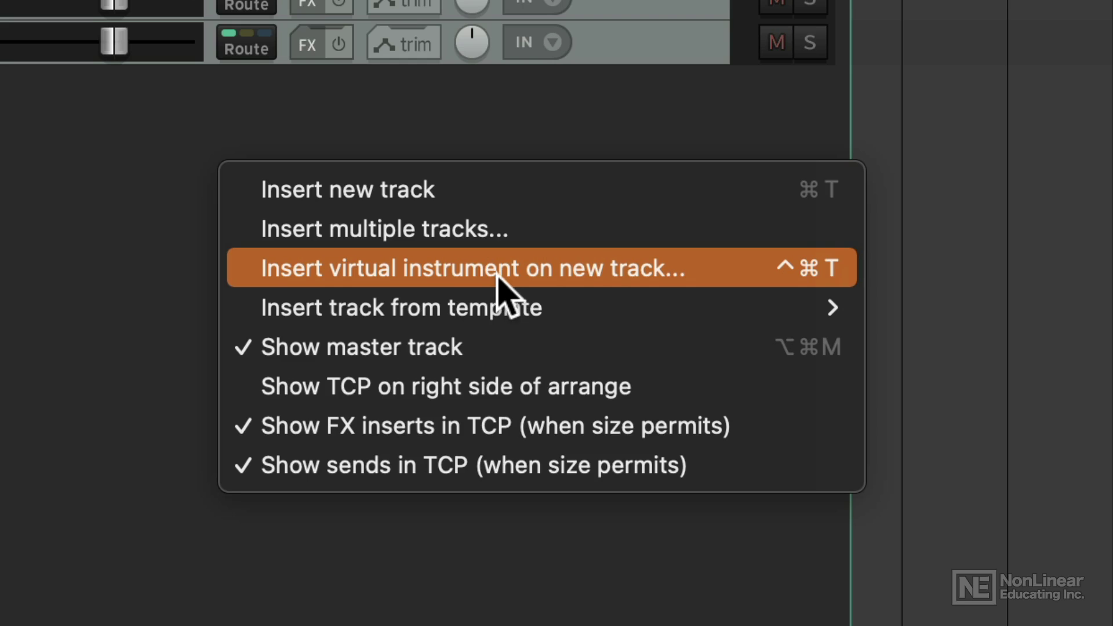
left_click(500, 279)
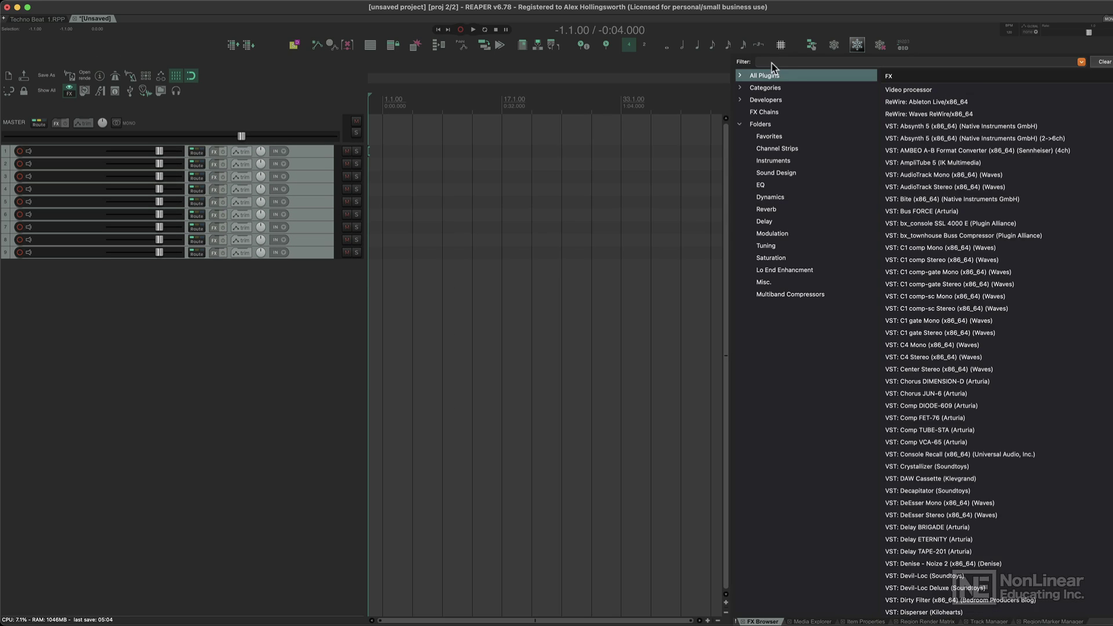
left_click(771, 63)
type("surge")
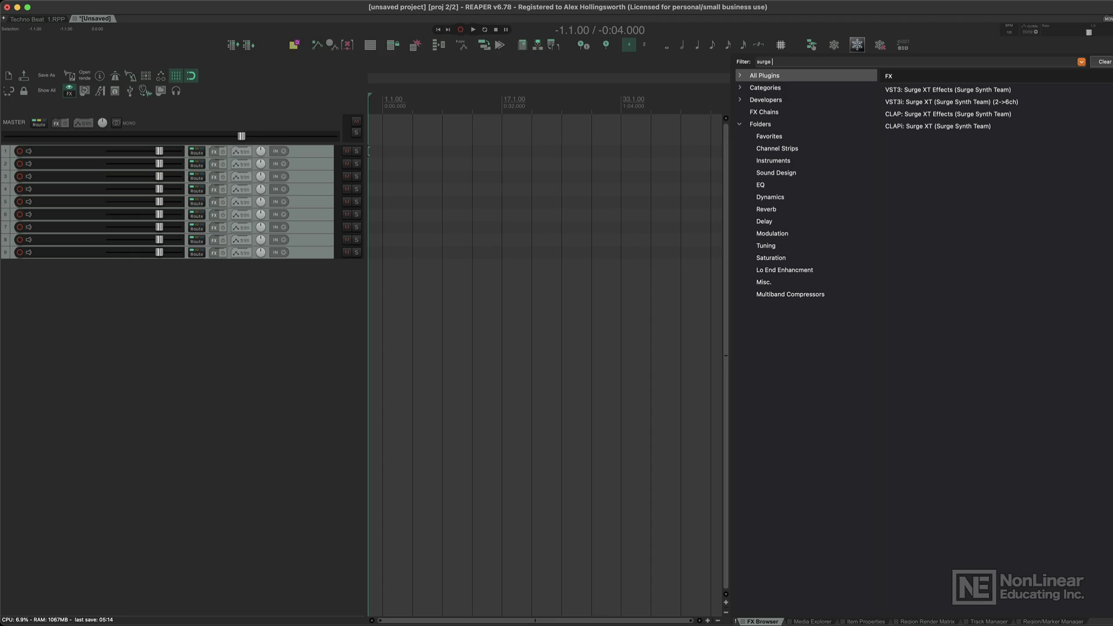
type(" xt")
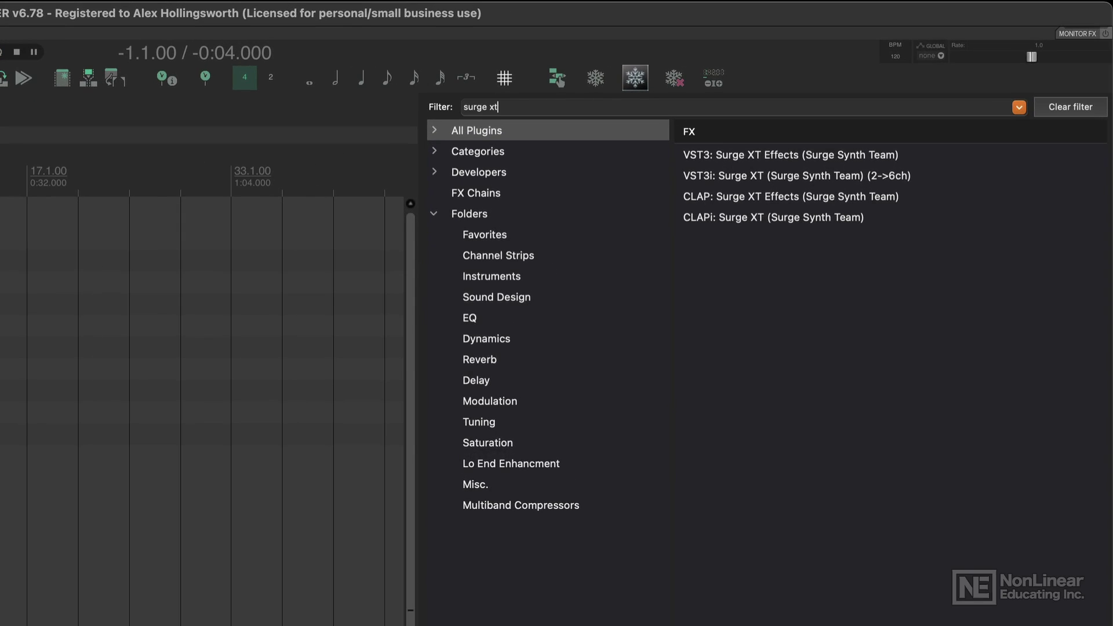
Load VST3i: Surge XT (Surge Synth Team) on the new track without adding routing tracks, and close its plugin window
key("Down")
key("Down")
key("Return")
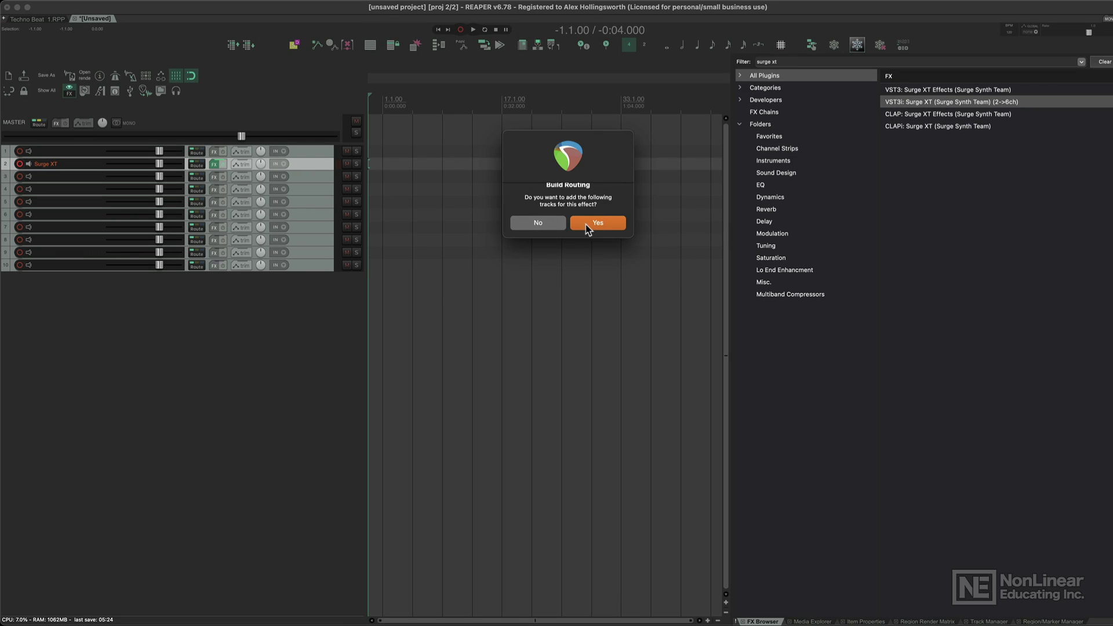
left_click(543, 224)
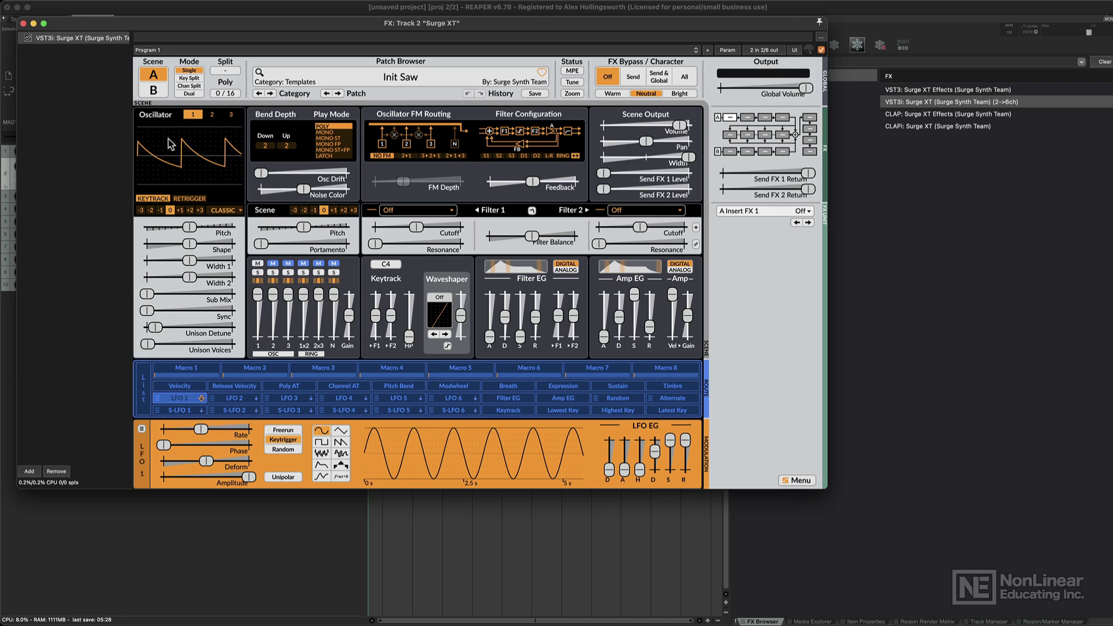
key("Escape")
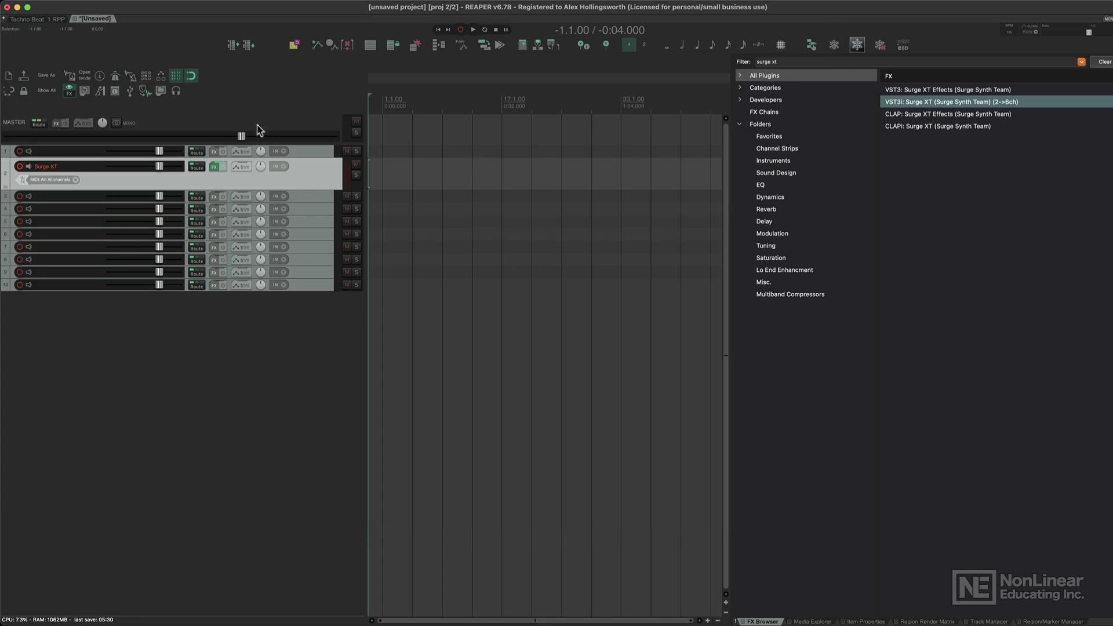
left_click(267, 348)
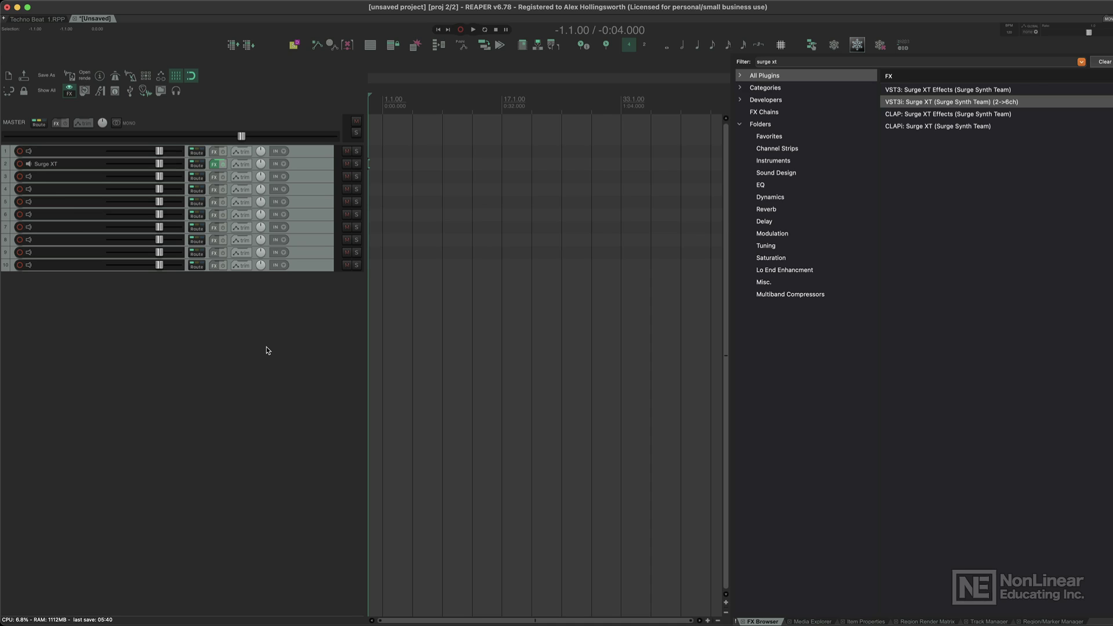
right_click(175, 308)
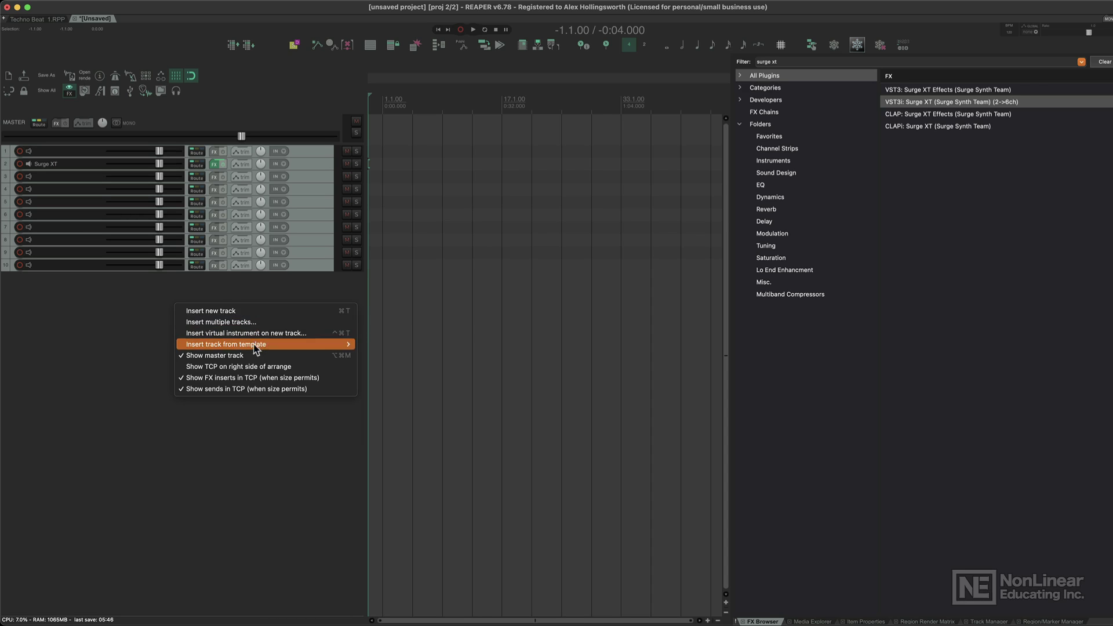
left_click(84, 326)
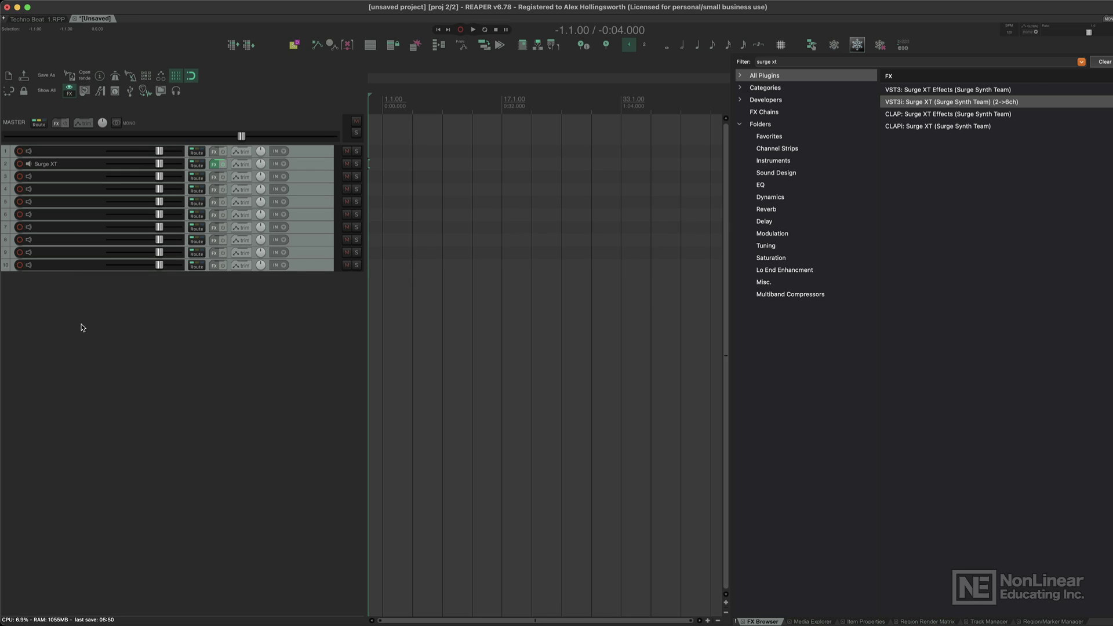
right_click(82, 327)
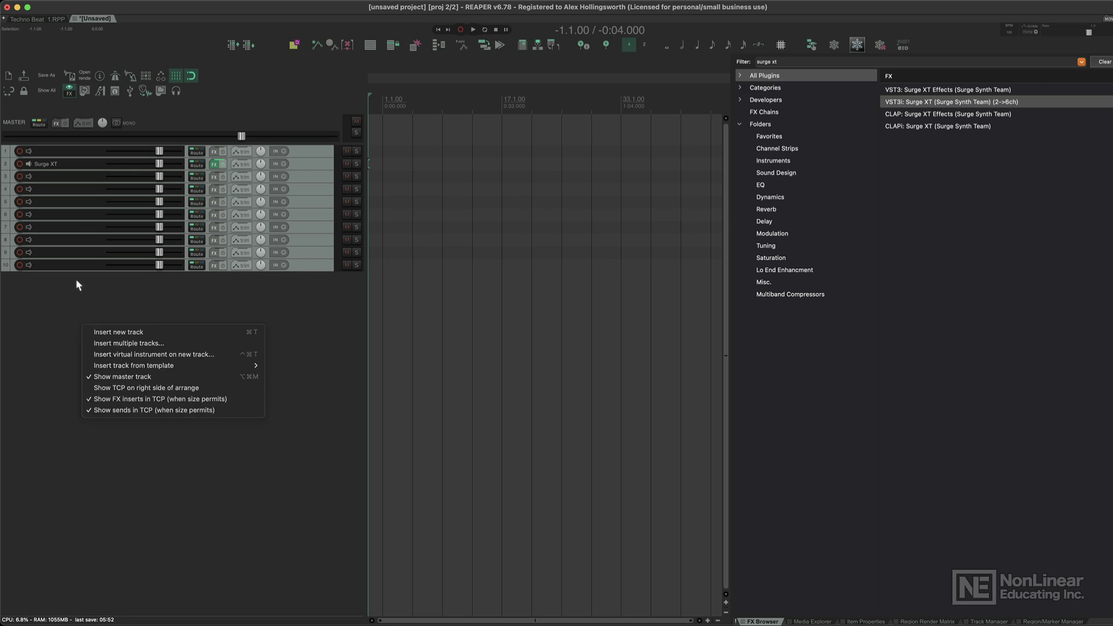
left_click(75, 279)
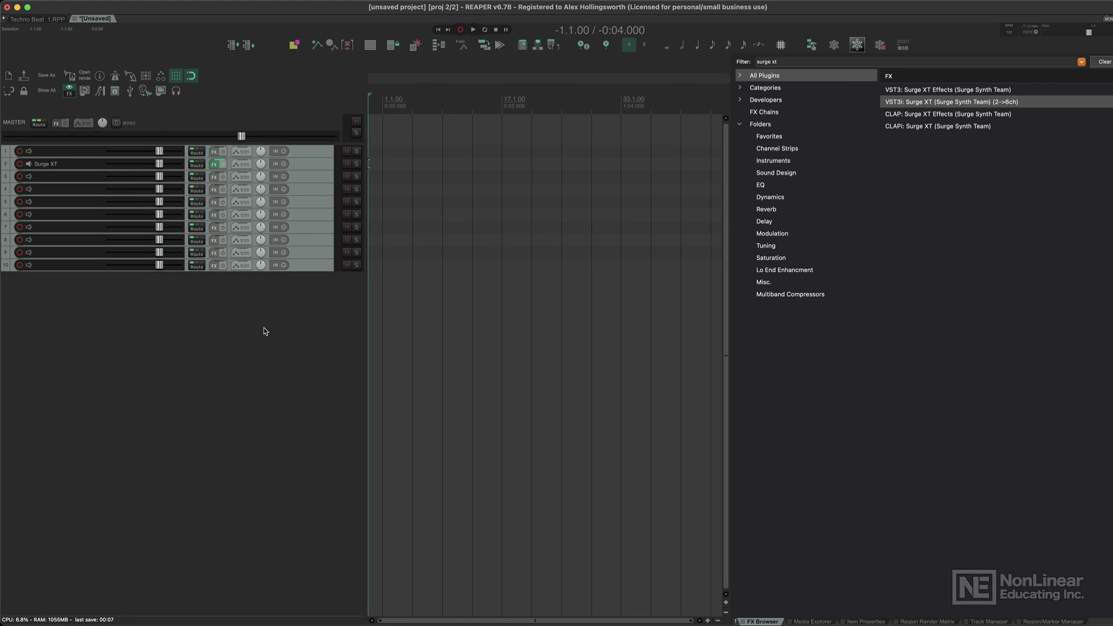
Select track 10, the last track in the project
left_click(310, 265)
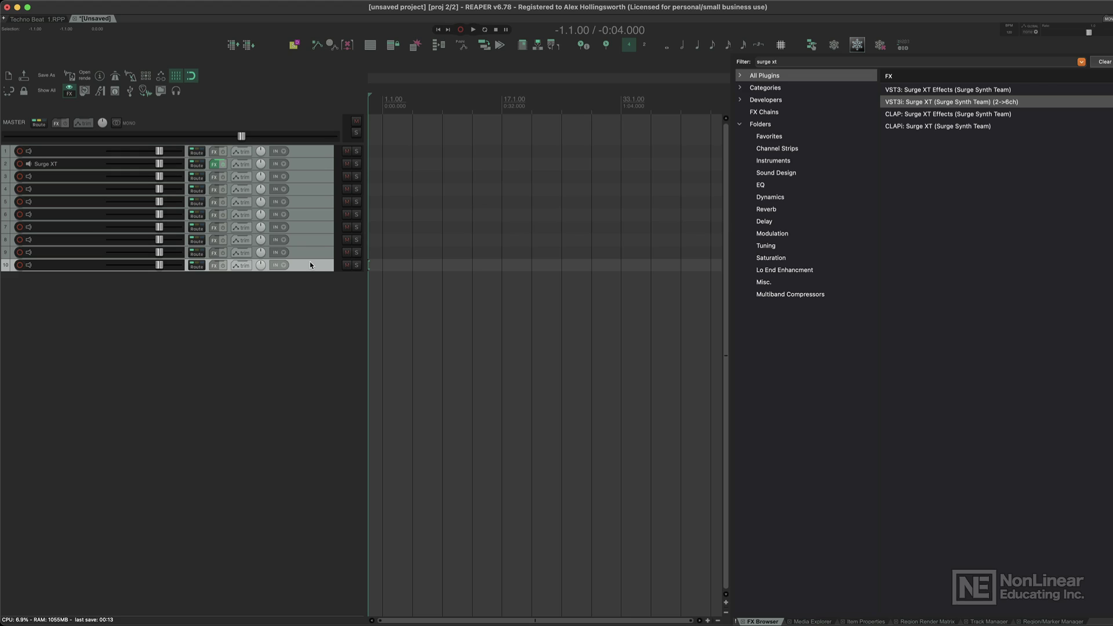